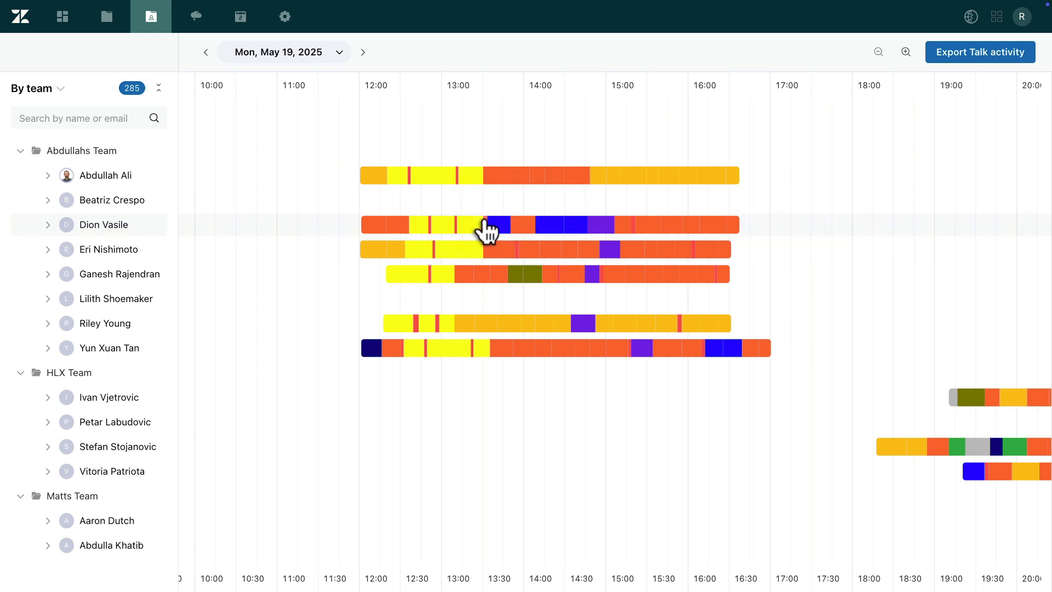
# Review how workstreams appear in the agent activity timeline, the grouped report, the forecast and the schedule.
pyautogui.moveTo(483, 223)
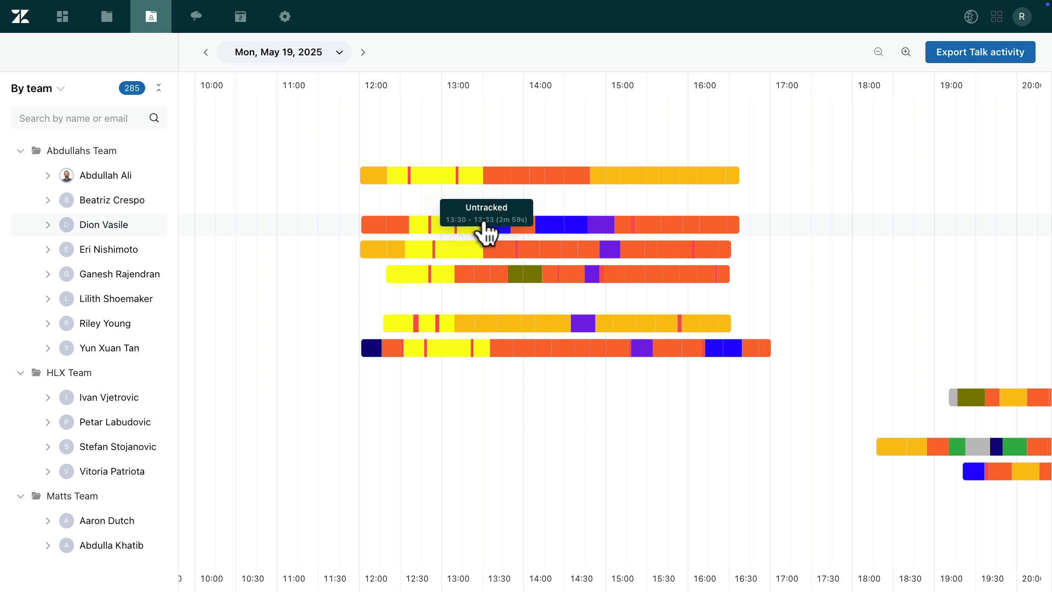
pyautogui.click(105, 18)
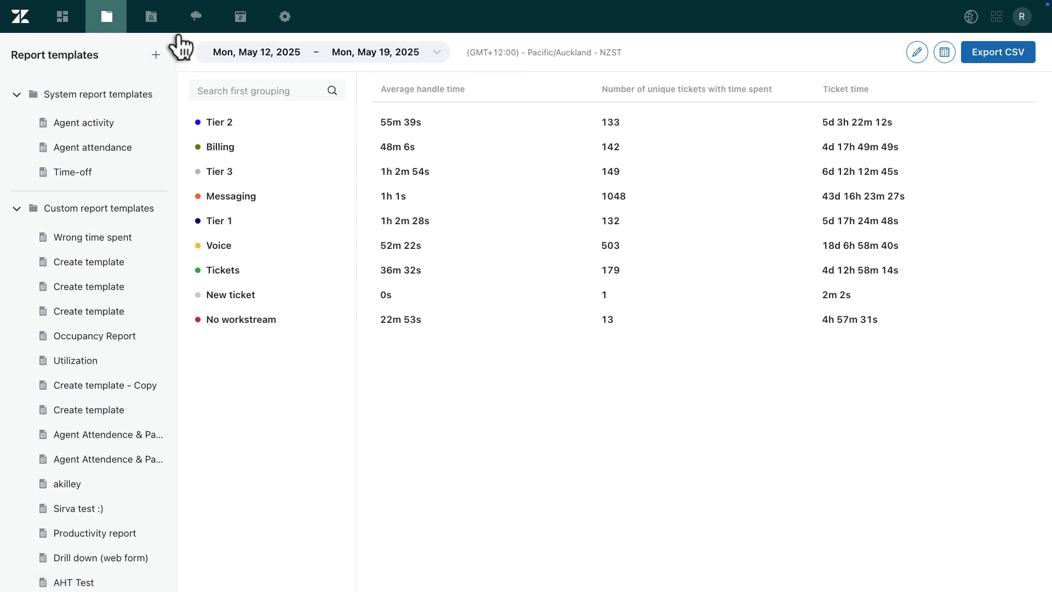
pyautogui.click(195, 16)
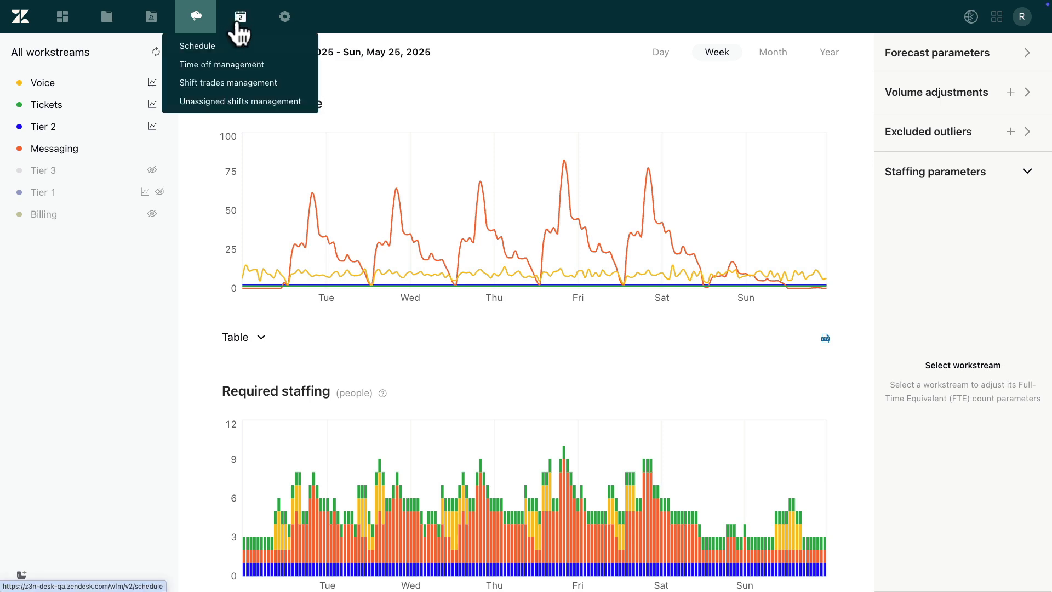
pyautogui.click(237, 42)
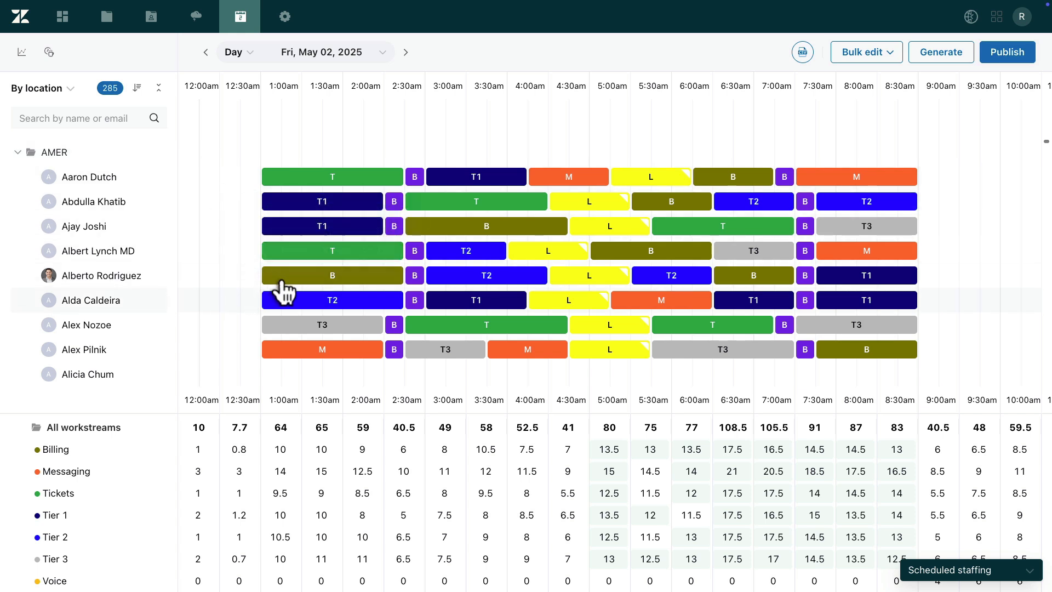
pyautogui.moveTo(296, 298)
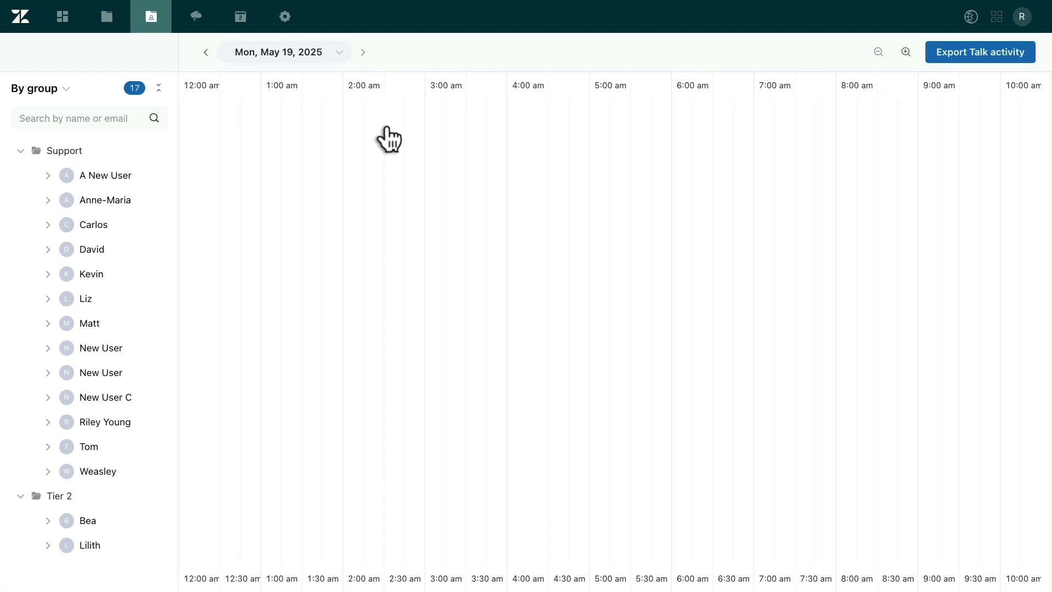
# Open the workstreams configuration within the organization structure settings.
pyautogui.click(284, 17)
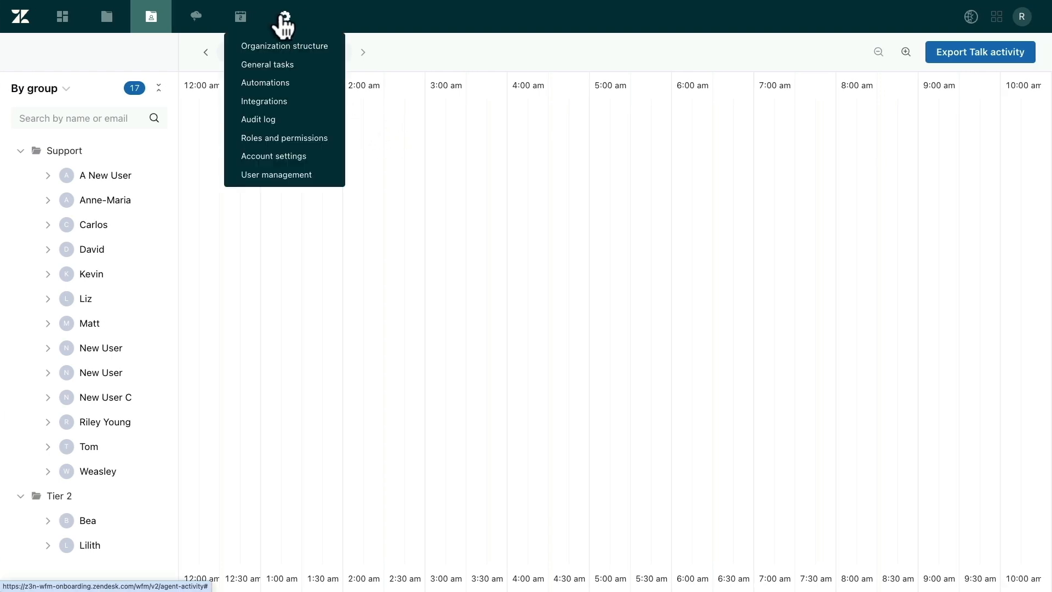
pyautogui.click(278, 43)
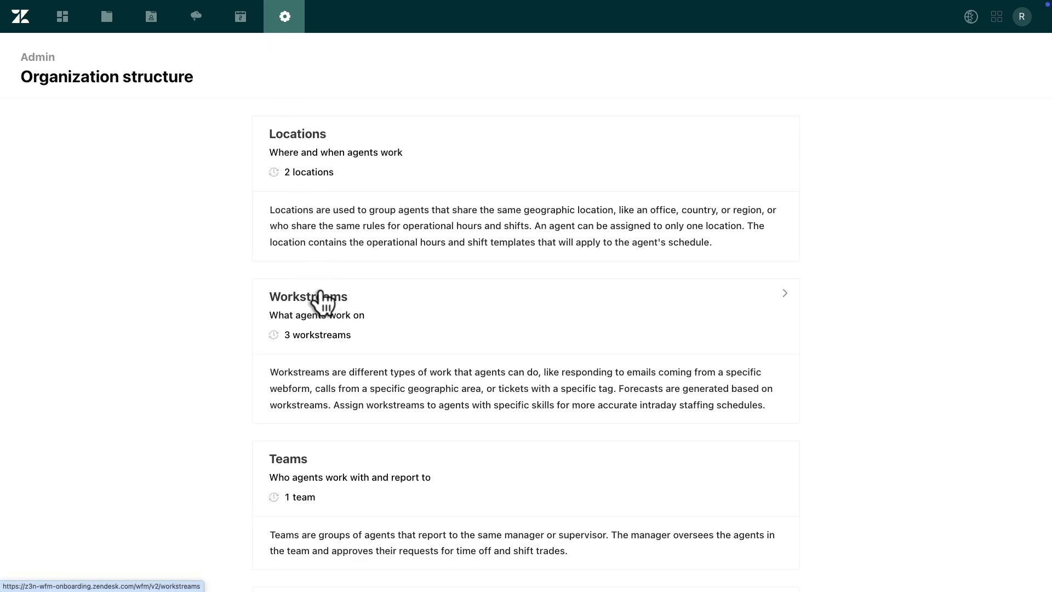
pyautogui.click(322, 301)
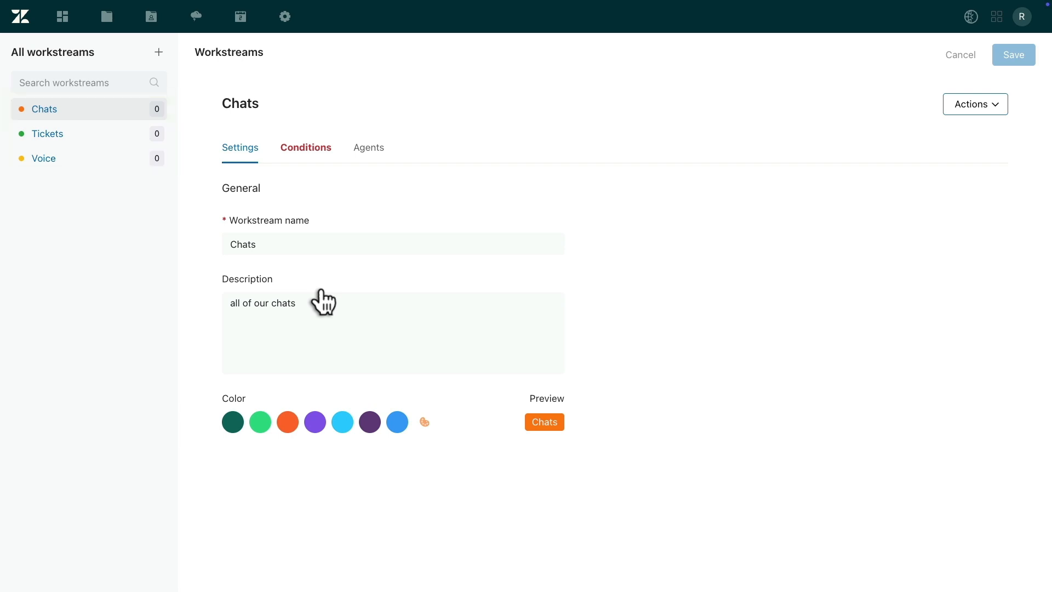
# Create a workstream named "Tier 2 Support" with the description "All of our Tier 2 activity".
pyautogui.click(159, 52)
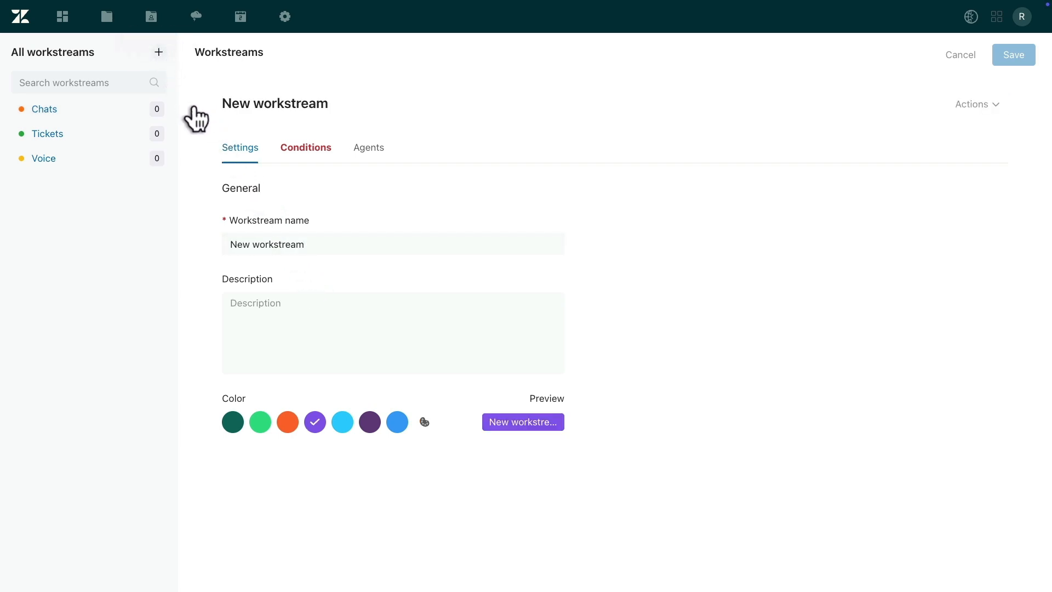
pyautogui.moveTo(303, 243); pyautogui.dragTo(208, 241)
pyautogui.write('Tier 2 Support')
pyautogui.press('Tab')
pyautogui.write('All of our Tier 2 activity')
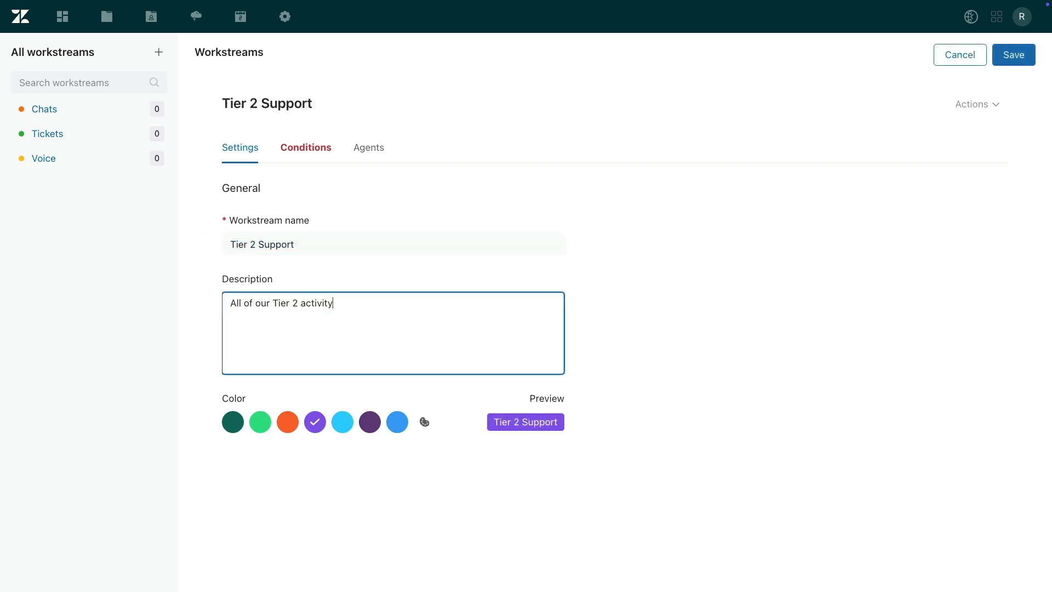
# Give the Tier 2 Support workstream a custom light purple color.
pyautogui.click(260, 422)
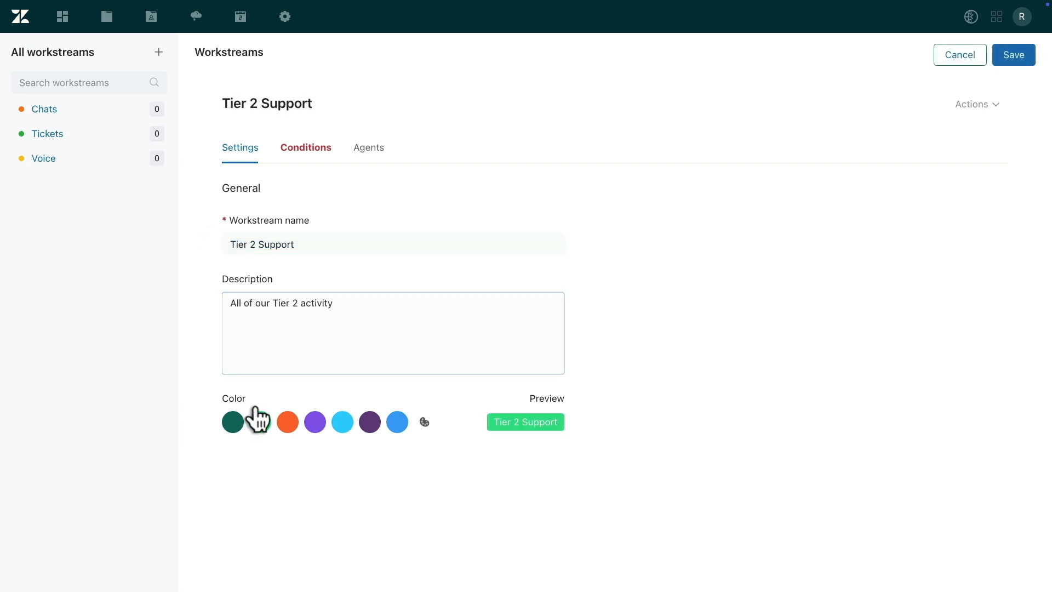
pyautogui.click(312, 422)
pyautogui.click(424, 422)
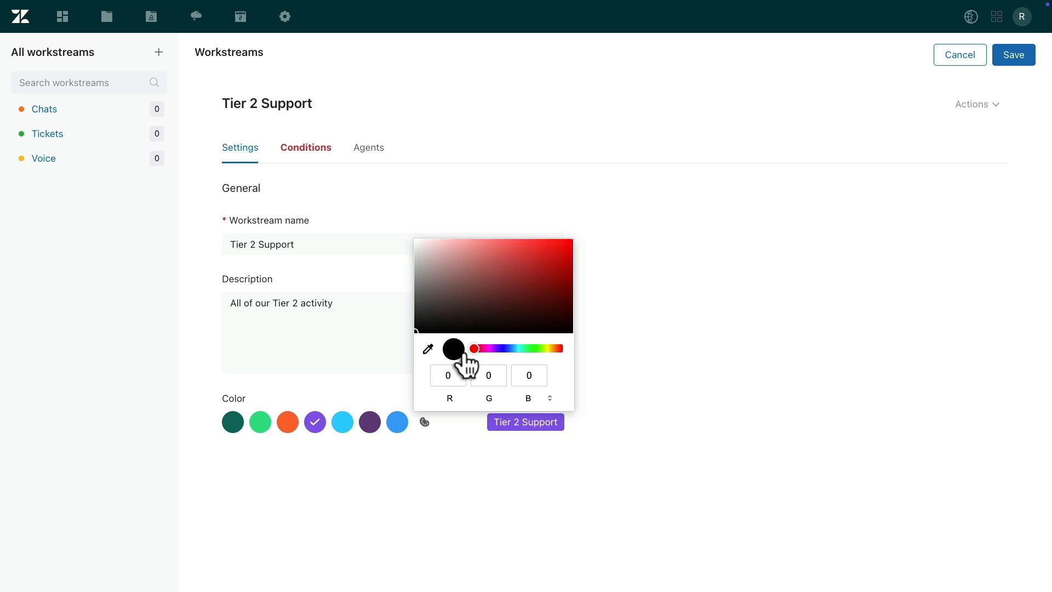
pyautogui.click(496, 349)
pyautogui.click(454, 251)
pyautogui.click(458, 227)
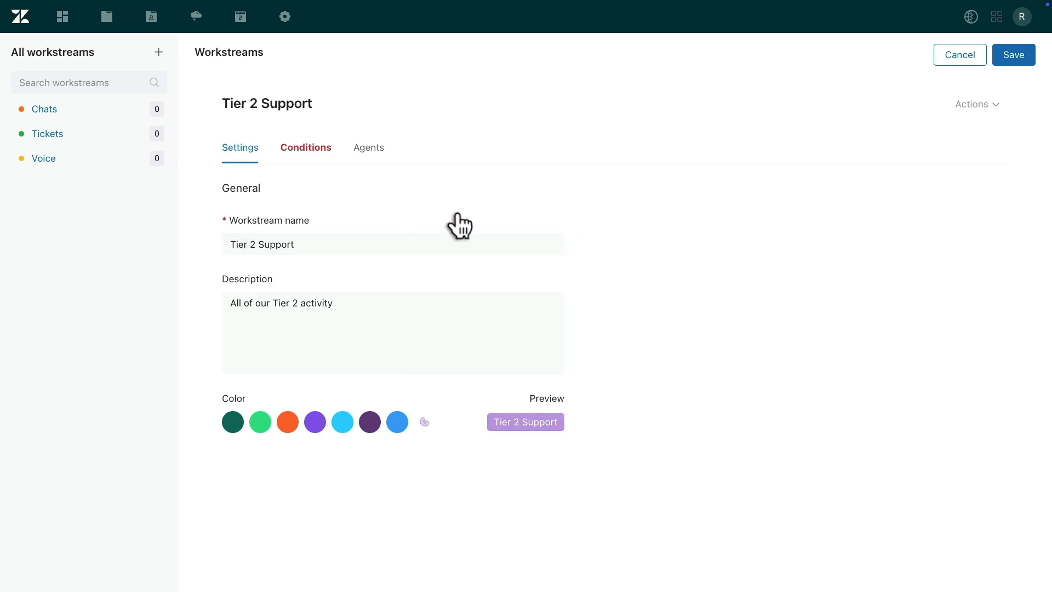
# Set the workstream's contact channels to All ticket via types and All voice via types.
pyautogui.click(311, 145)
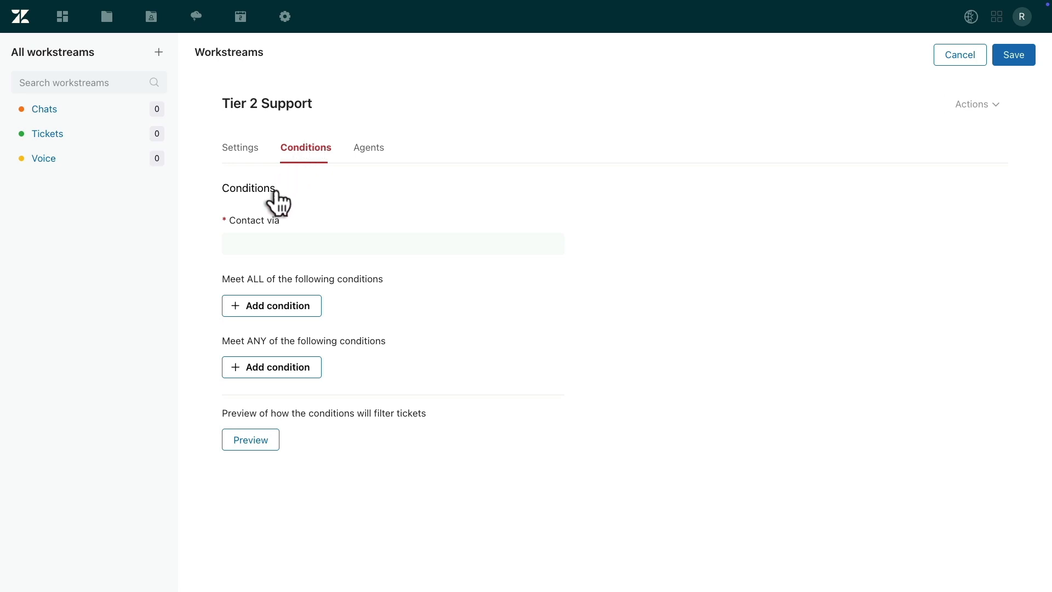
pyautogui.click(244, 242)
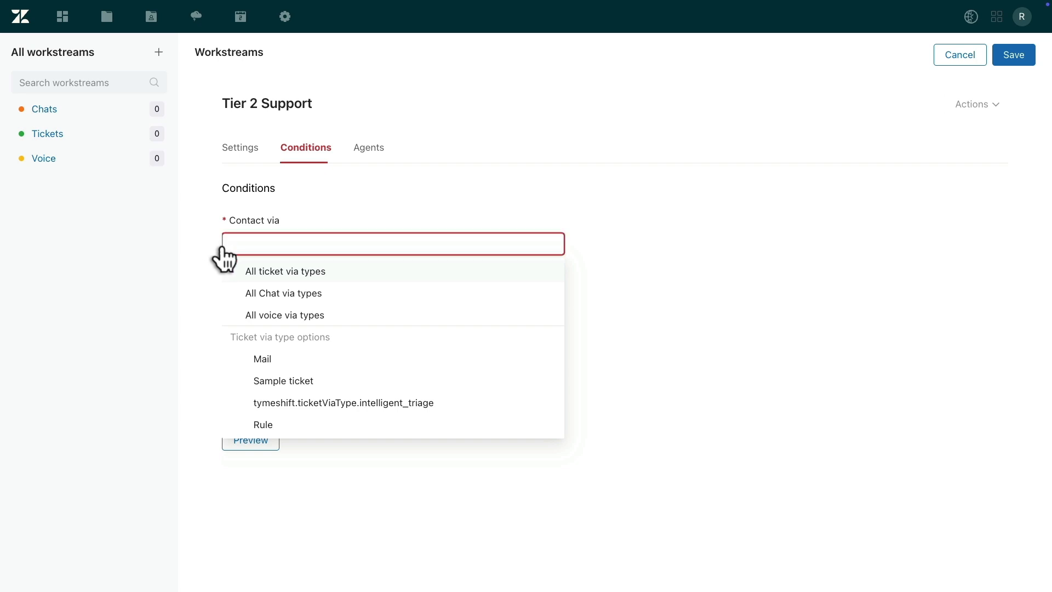
pyautogui.click(237, 268)
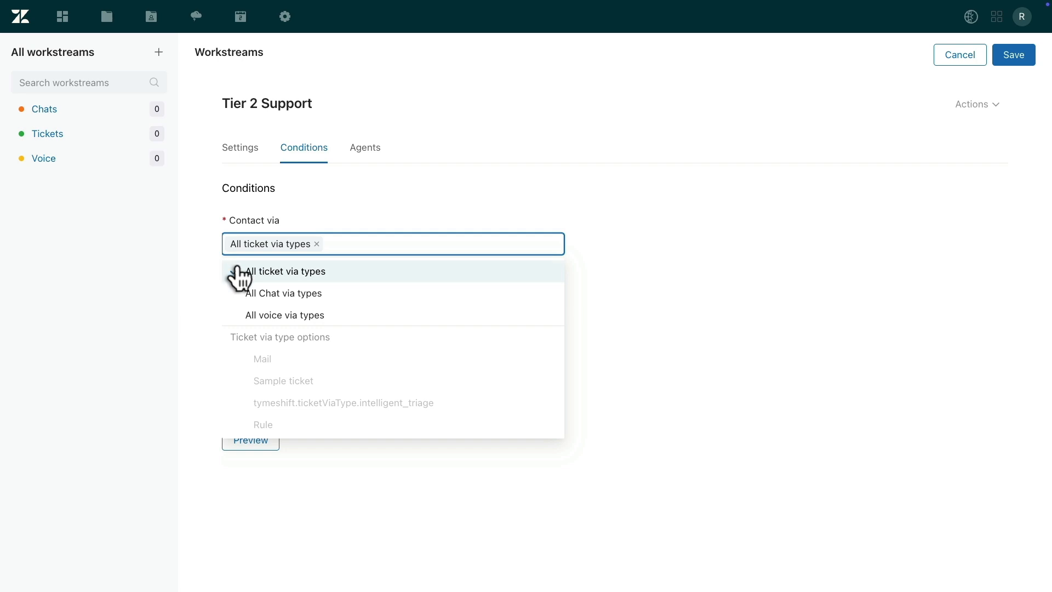
pyautogui.click(238, 315)
pyautogui.click(203, 313)
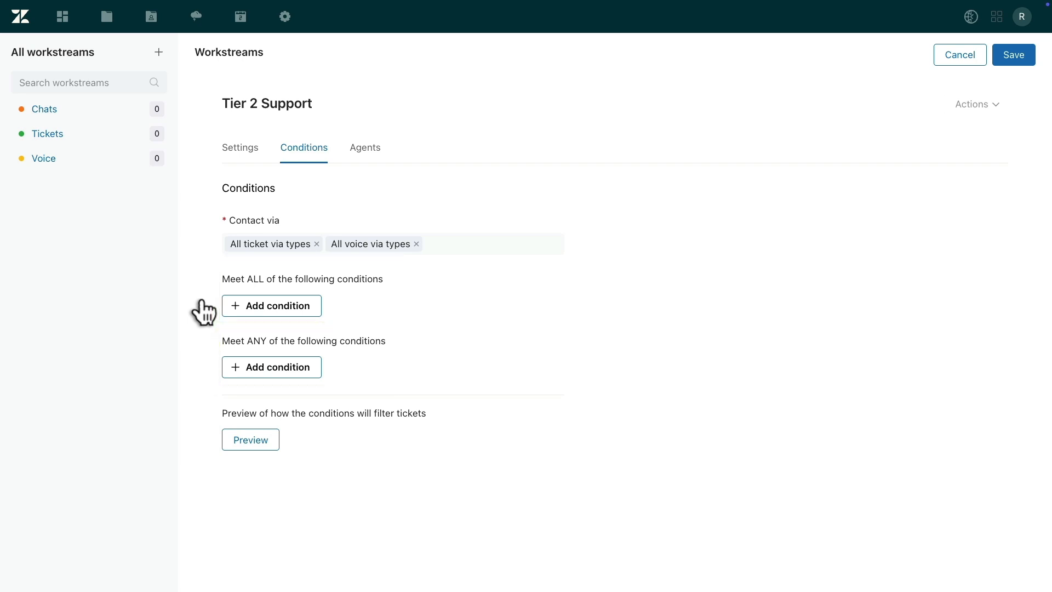
# Add a must-meet-all condition "Ticket: Group is Tier 2" and preview how it filters tickets.
pyautogui.click(233, 305)
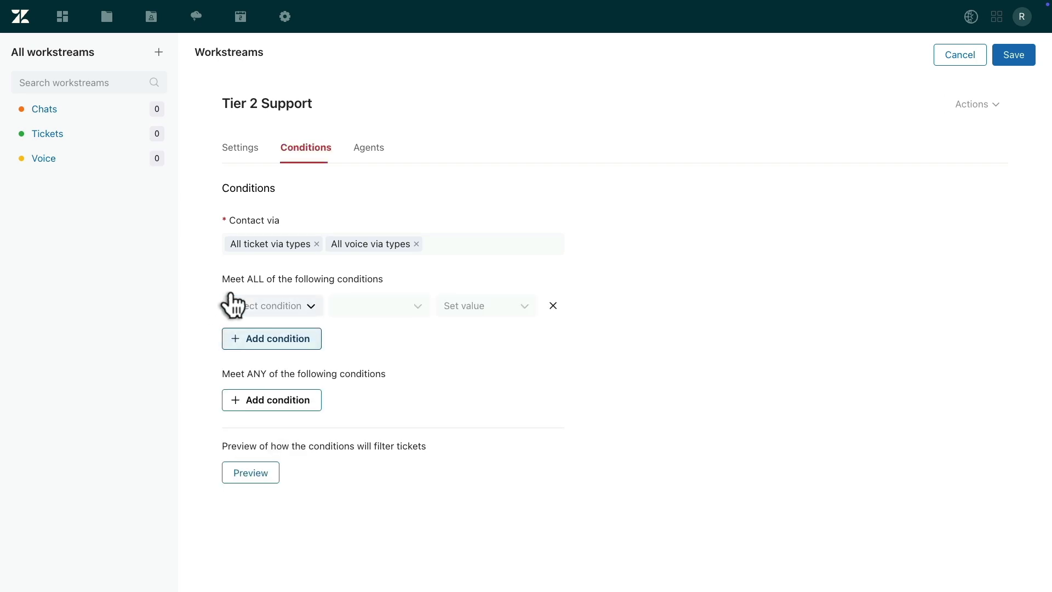
pyautogui.click(232, 306)
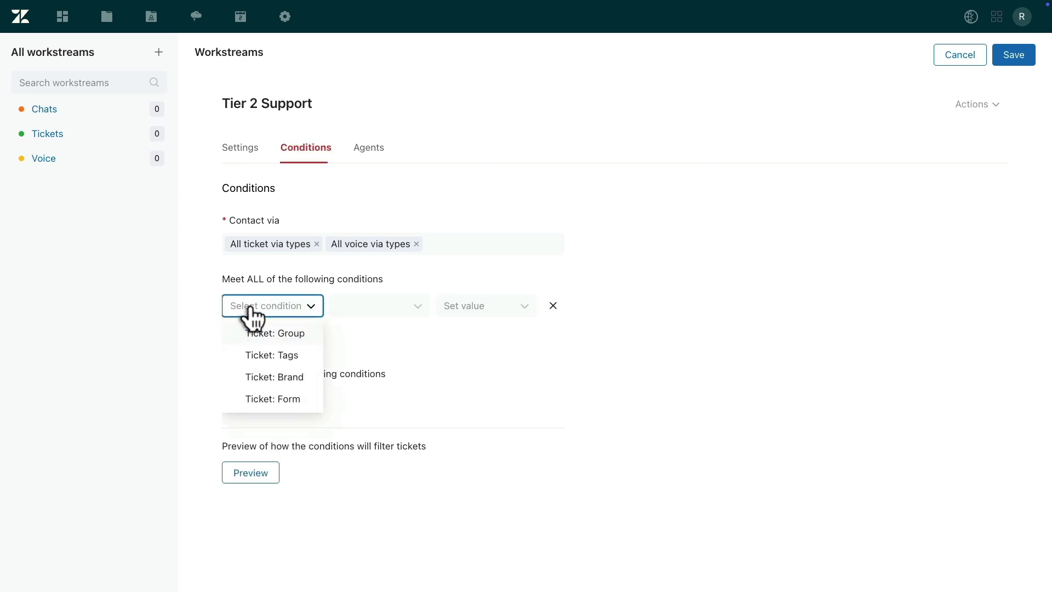
pyautogui.click(281, 331)
pyautogui.click(404, 307)
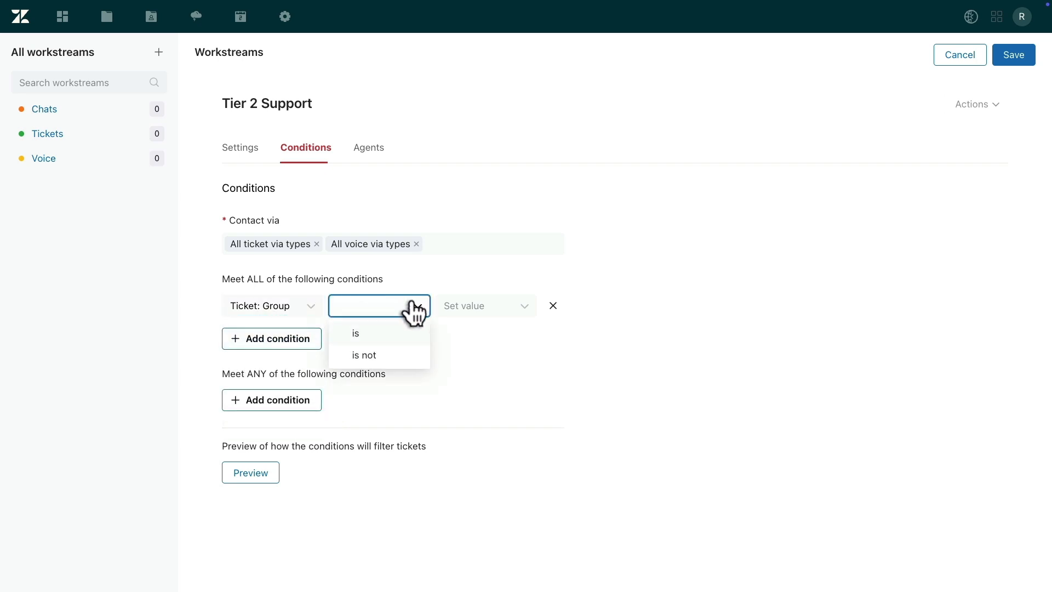
pyautogui.click(410, 330)
pyautogui.click(506, 303)
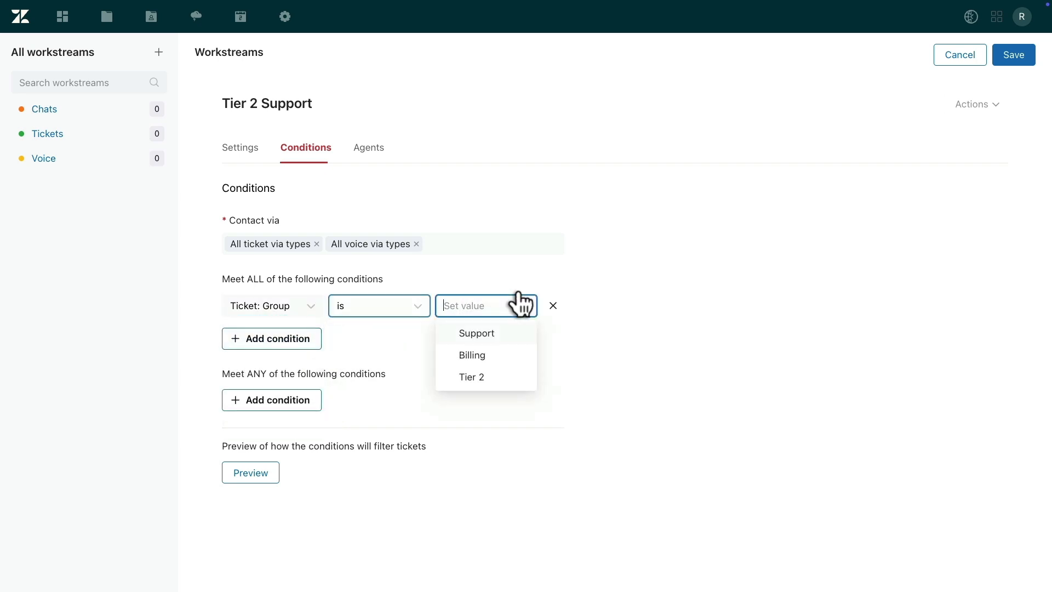
pyautogui.click(503, 376)
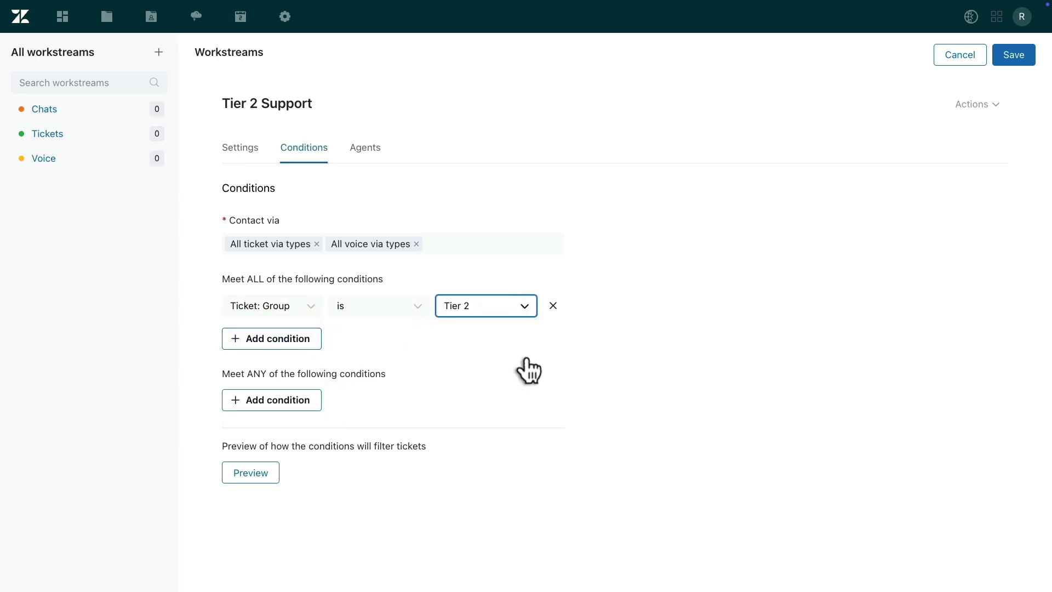
pyautogui.click(599, 330)
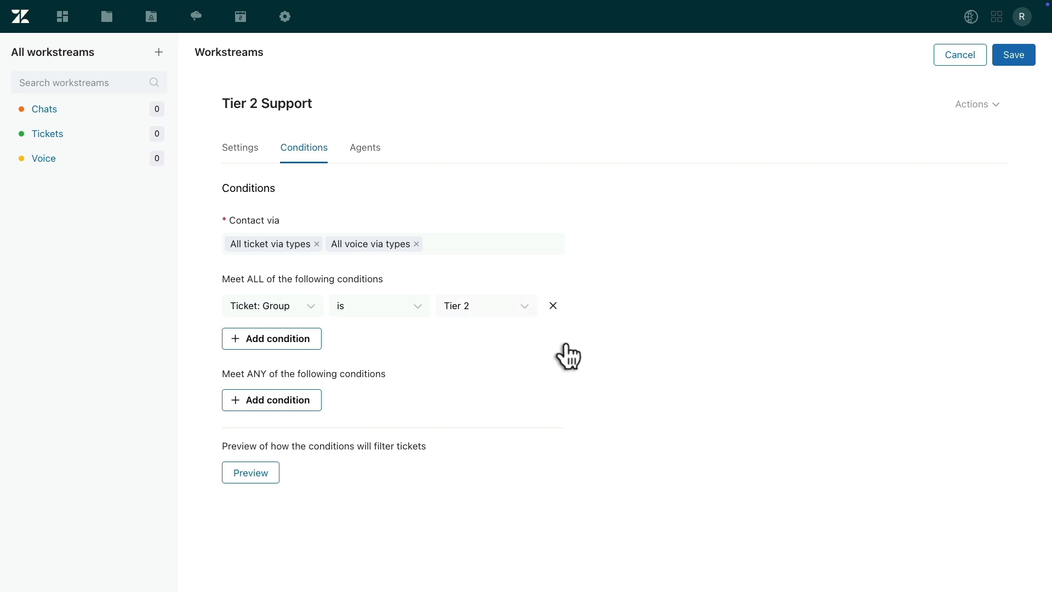
pyautogui.click(240, 470)
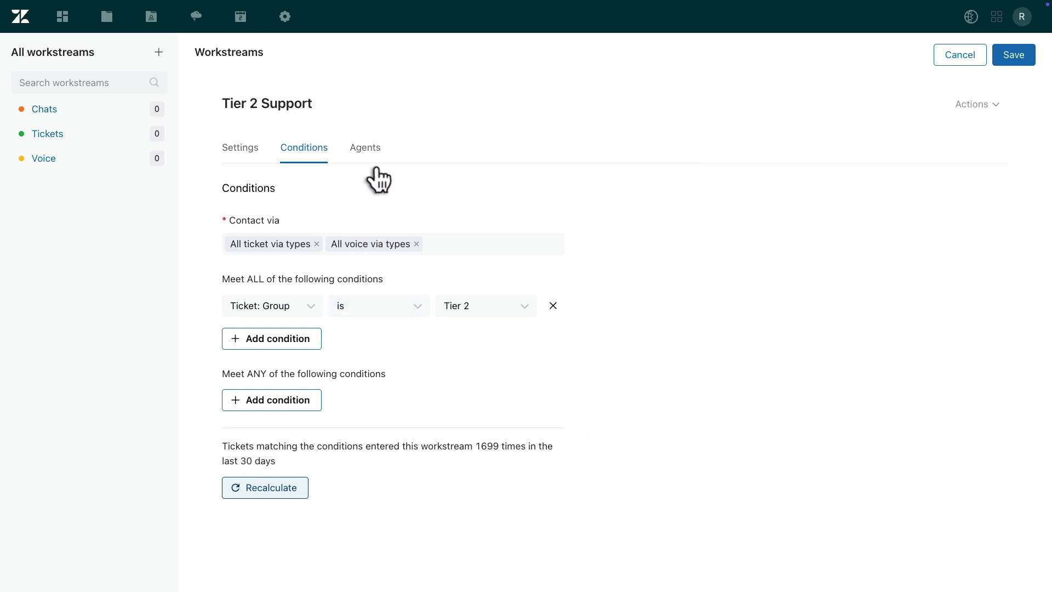
# Assign all agents of the Tier 2 group to the Tier 2 Support workstream and save it.
pyautogui.click(358, 138)
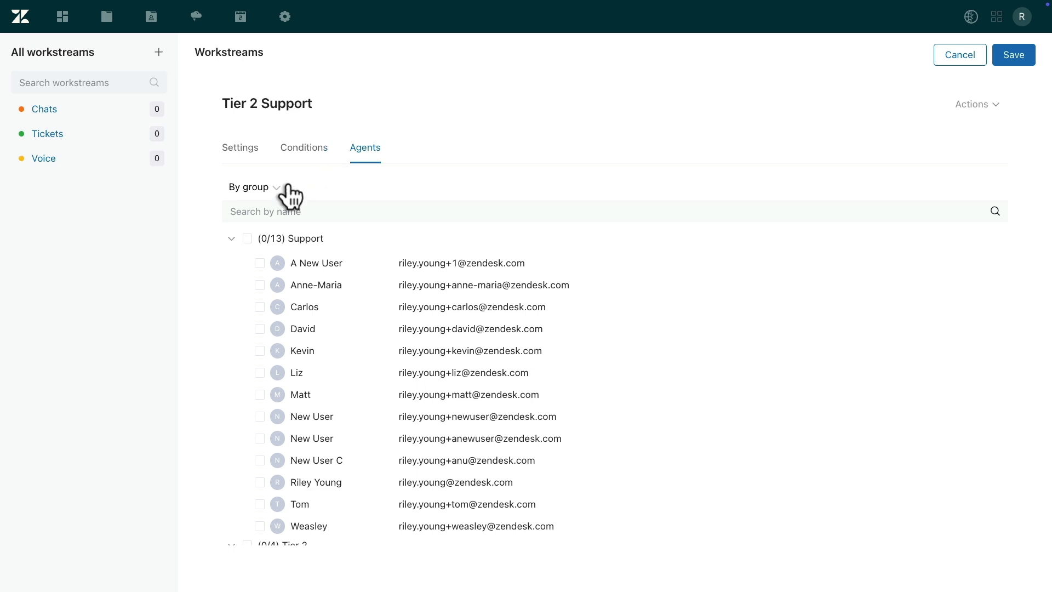
pyautogui.click(282, 210)
pyautogui.click(269, 188)
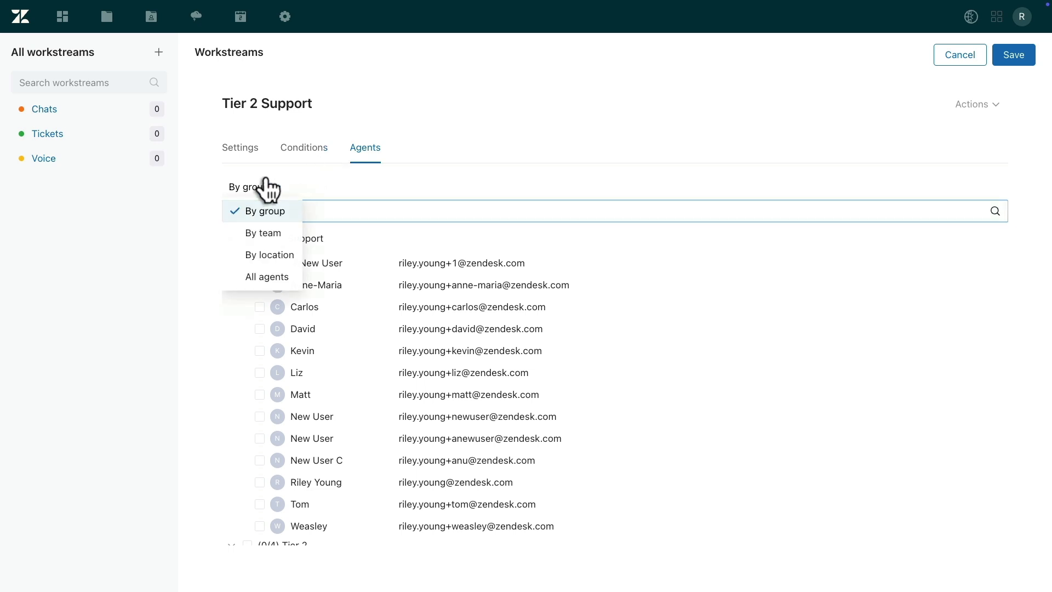
pyautogui.click(269, 188)
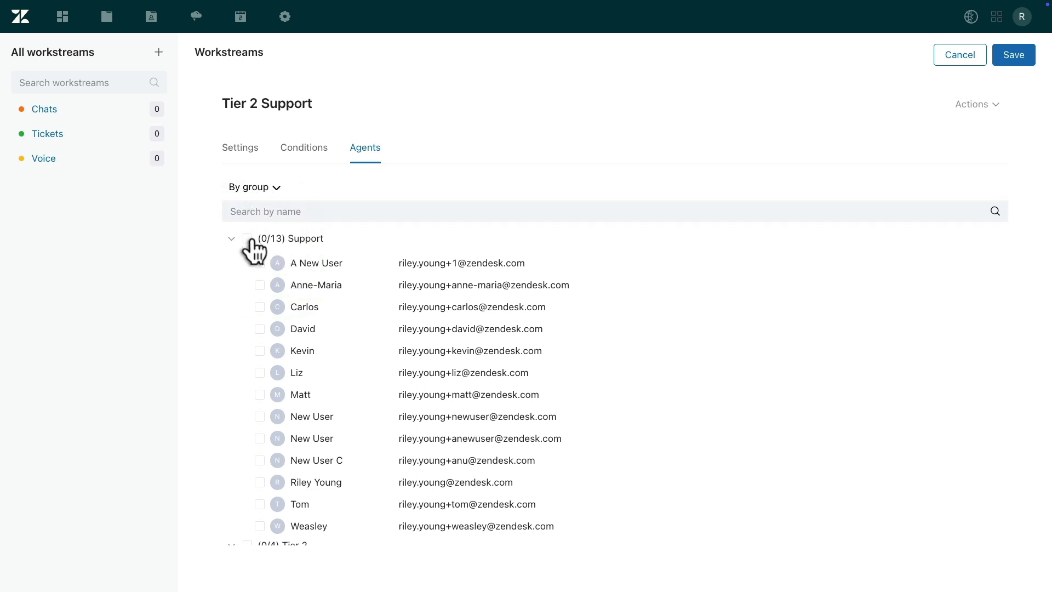
pyautogui.scroll(-2, 251, 361)
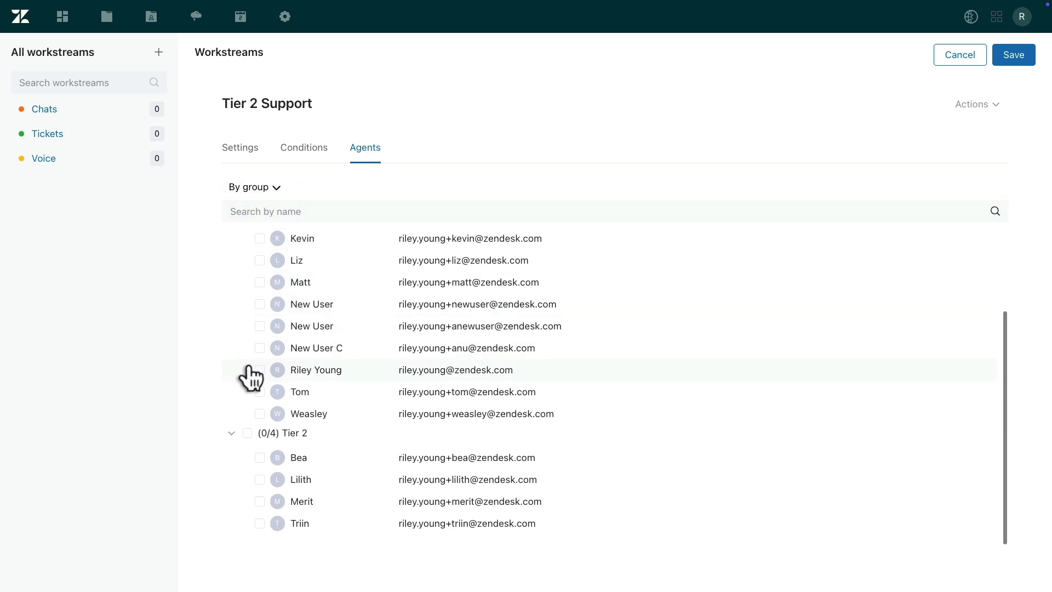
pyautogui.click(245, 417)
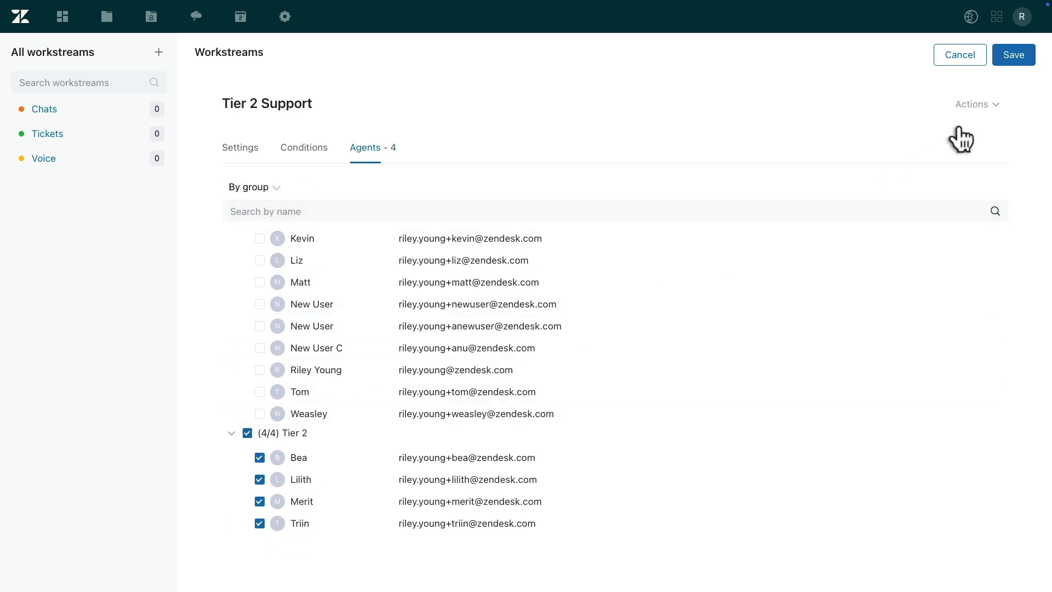
pyautogui.click(1014, 55)
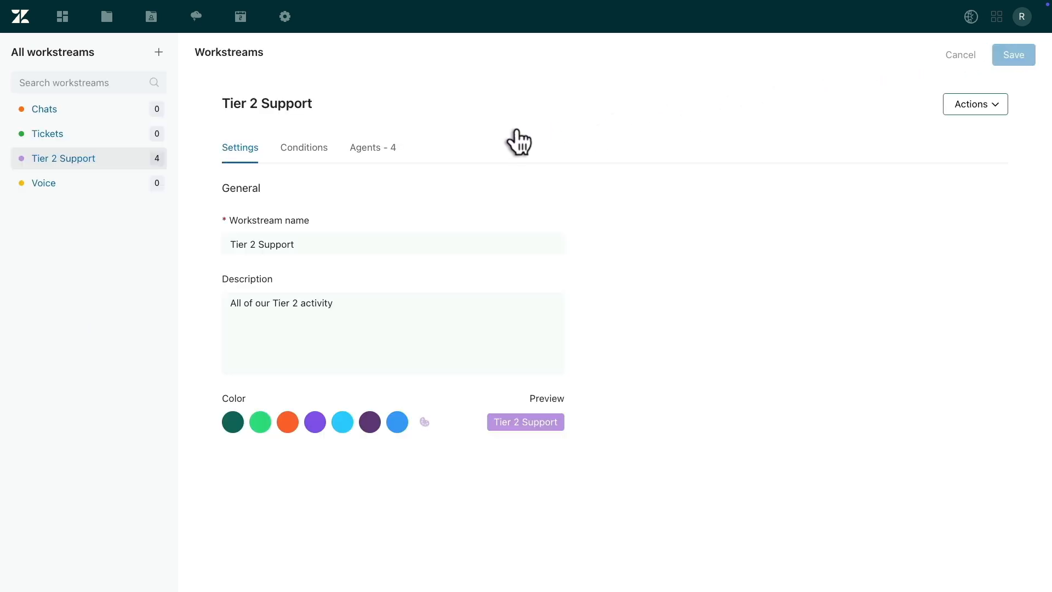
pyautogui.click(979, 105)
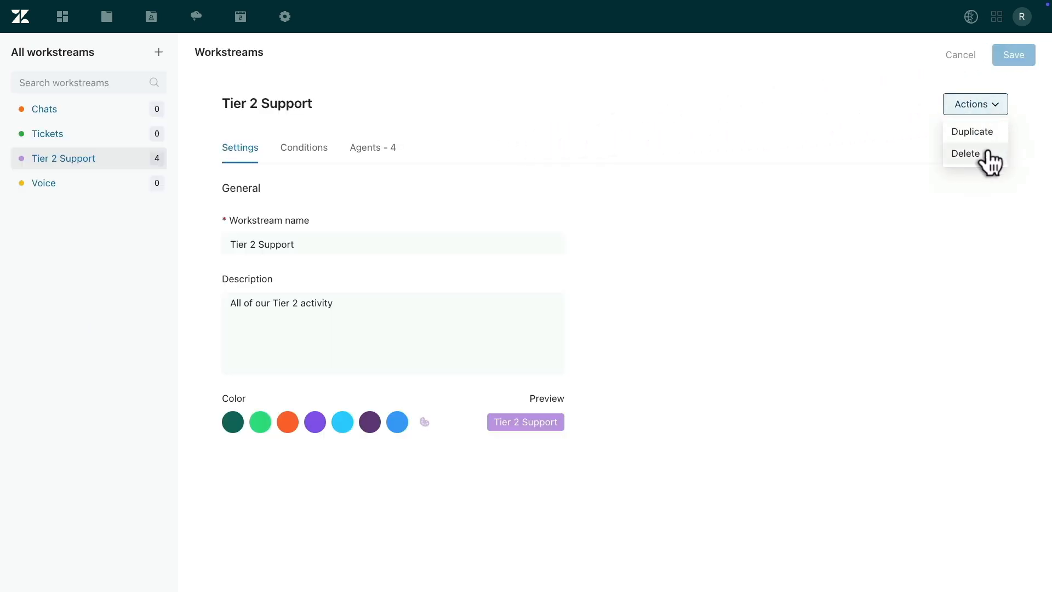
pyautogui.click(985, 105)
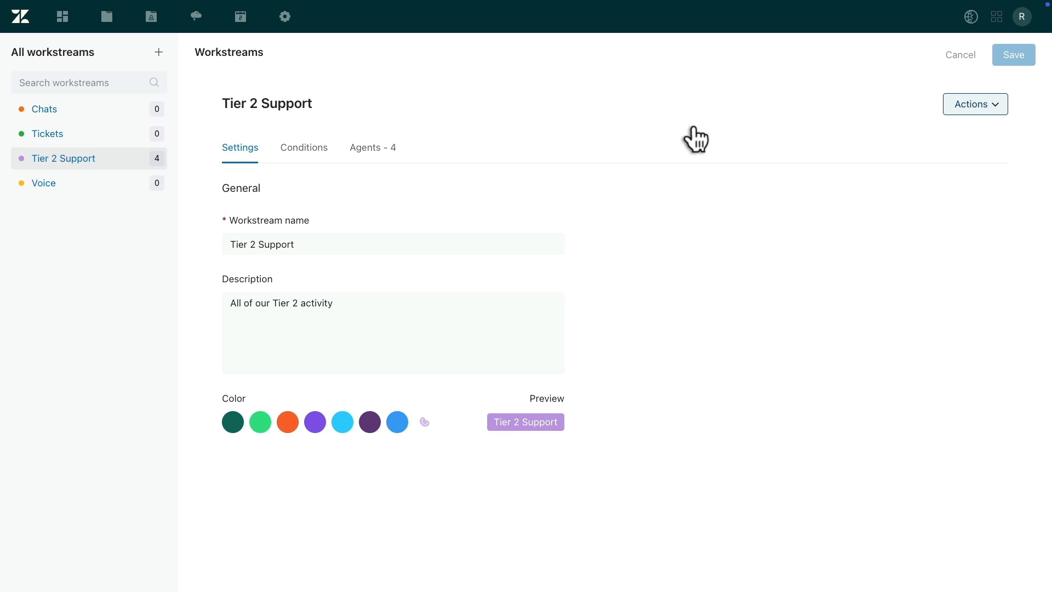
# Rename the Voice workstream to "Inbound Voice" and change its description to "all of our inbound voice".
pyautogui.click(80, 183)
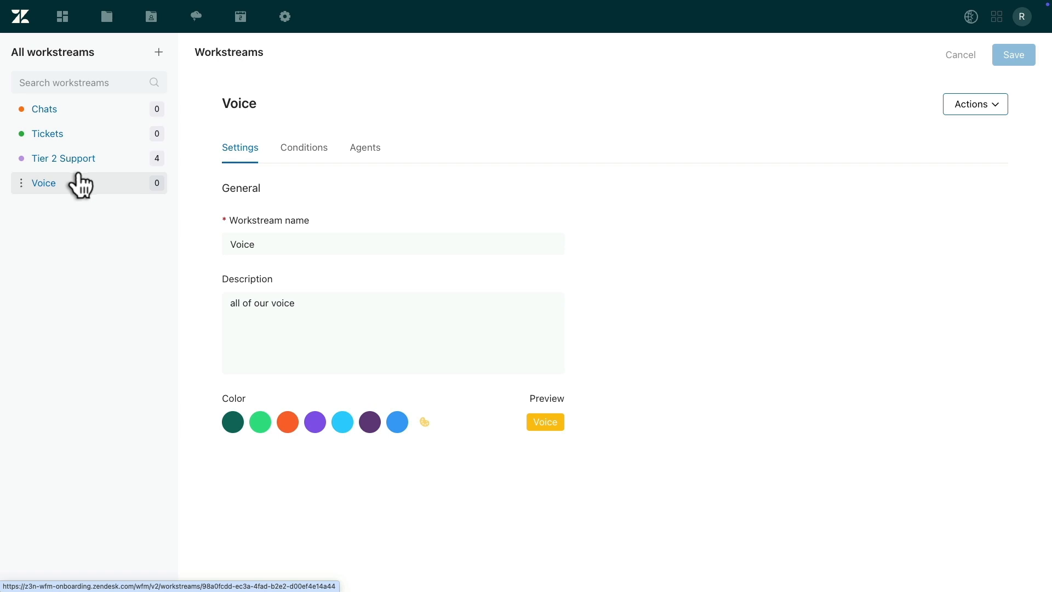
pyautogui.click(229, 243)
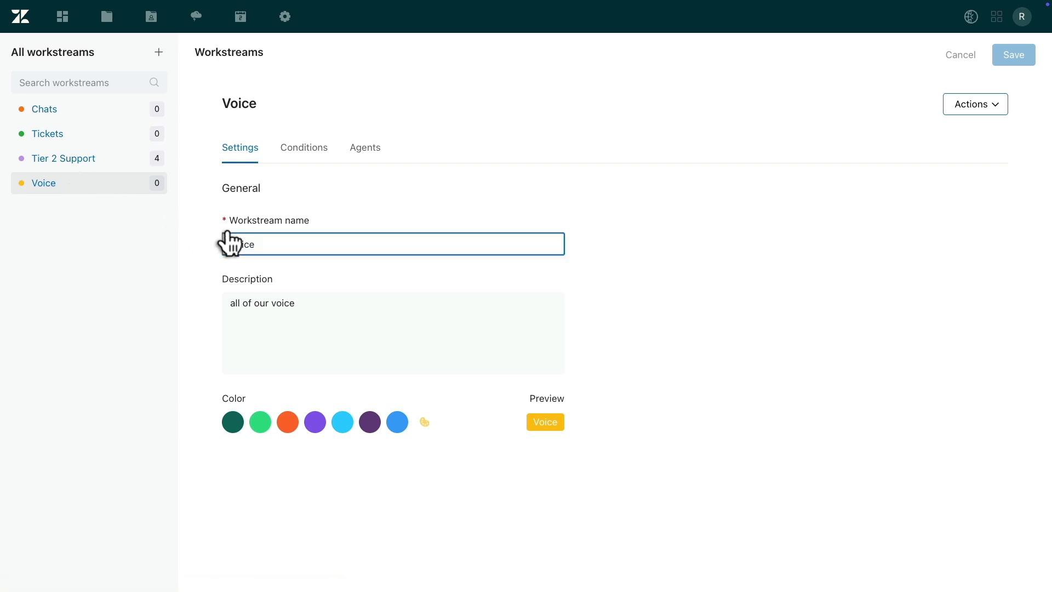
pyautogui.write('Inbound')
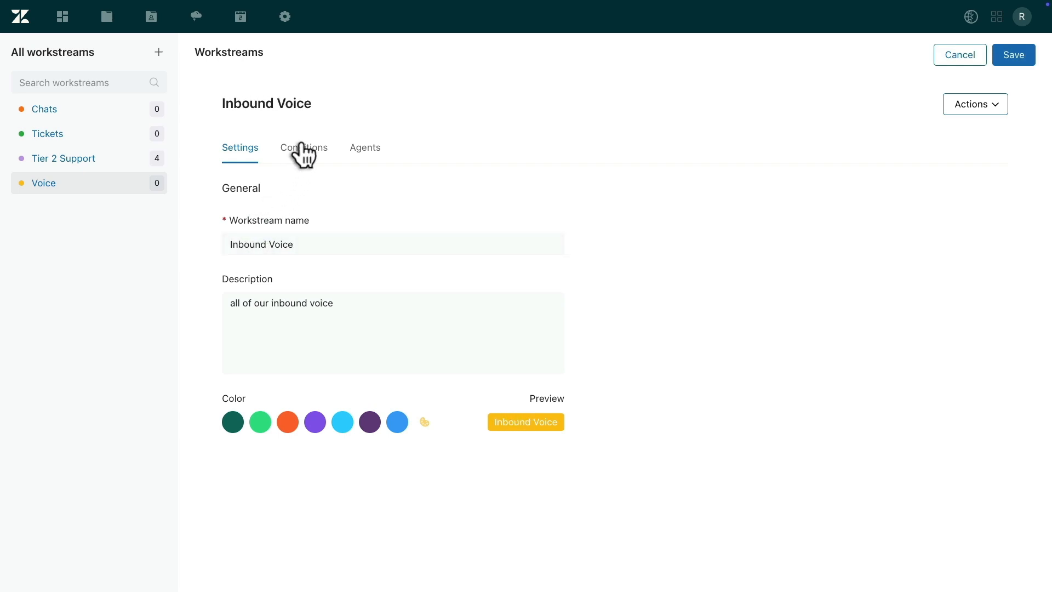
# Replace the Inbound Voice workstream's All voice via types contact channel with Phone call inbound.
pyautogui.click(301, 149)
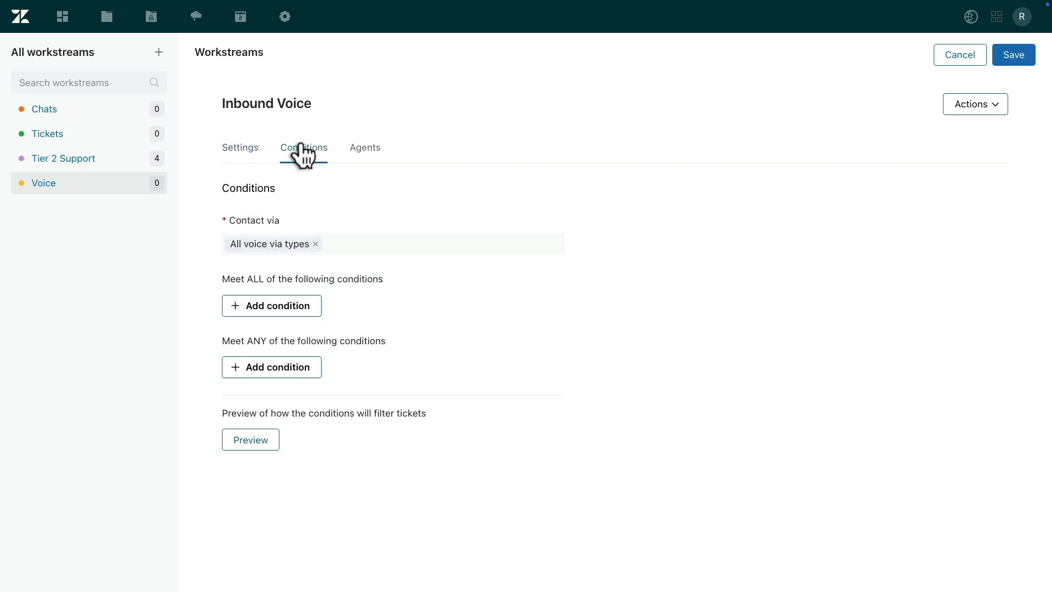
pyautogui.click(316, 244)
pyautogui.click(317, 245)
pyautogui.scroll(-5, 307, 345)
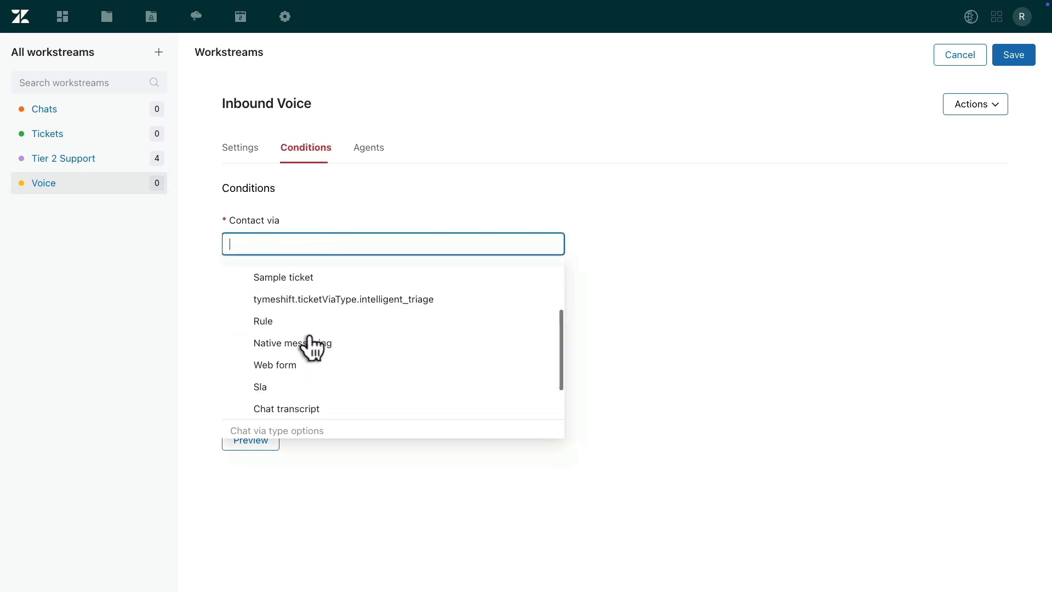
pyautogui.click(316, 403)
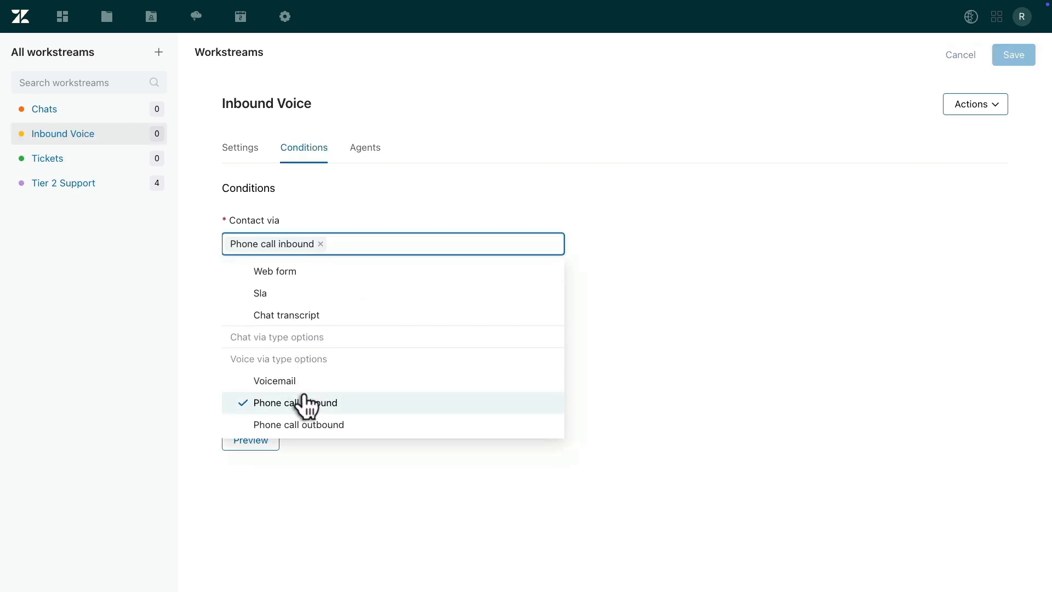
pyautogui.click(301, 213)
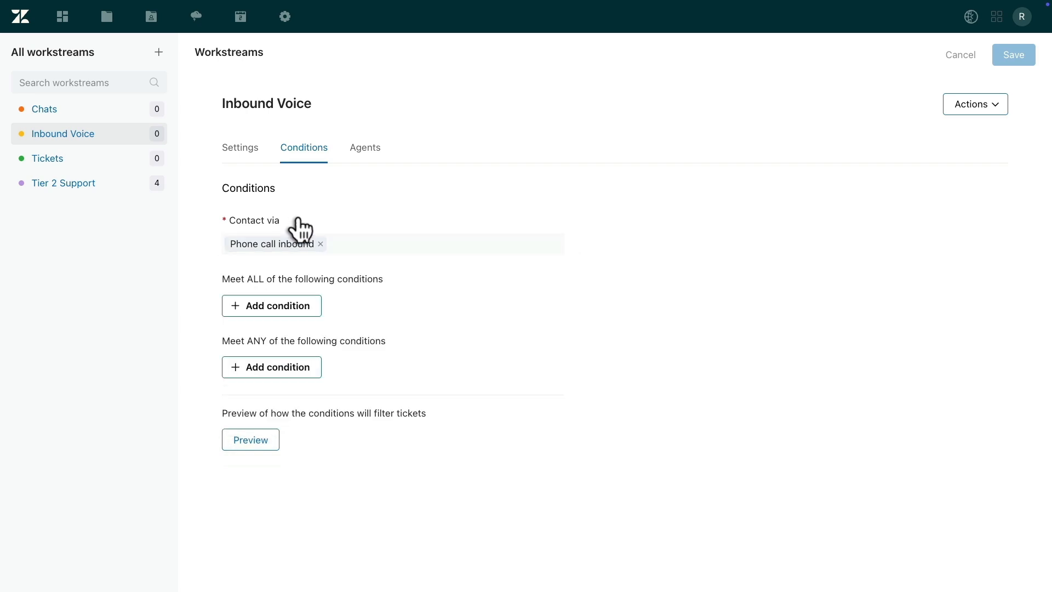
# Add a must-meet-all condition "Ticket: Group is not Tier 2" to the Inbound Voice workstream and save it.
pyautogui.click(301, 300)
pyautogui.click(301, 303)
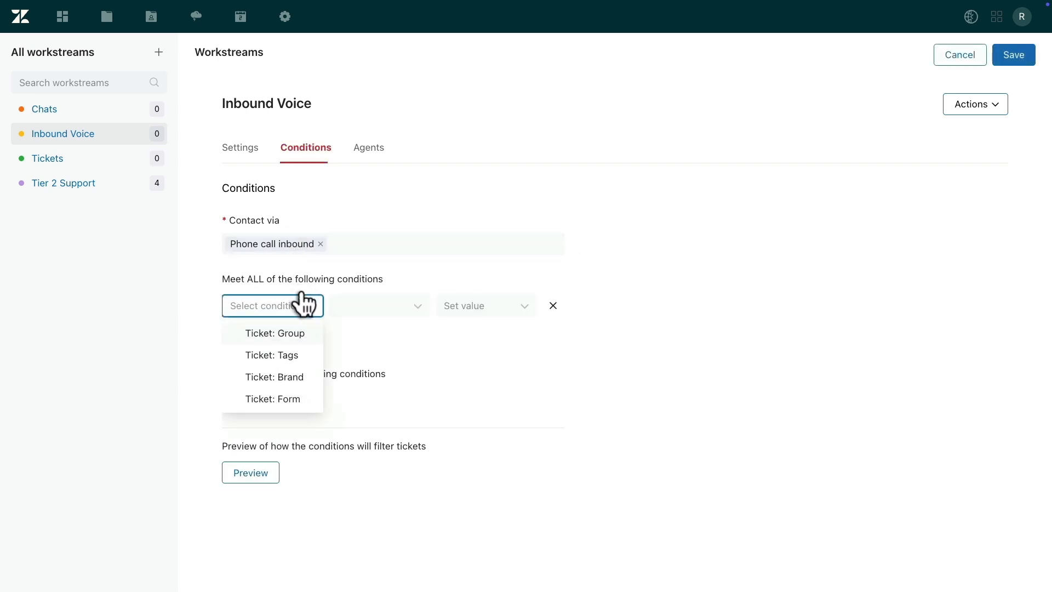
pyautogui.click(301, 329)
pyautogui.click(340, 306)
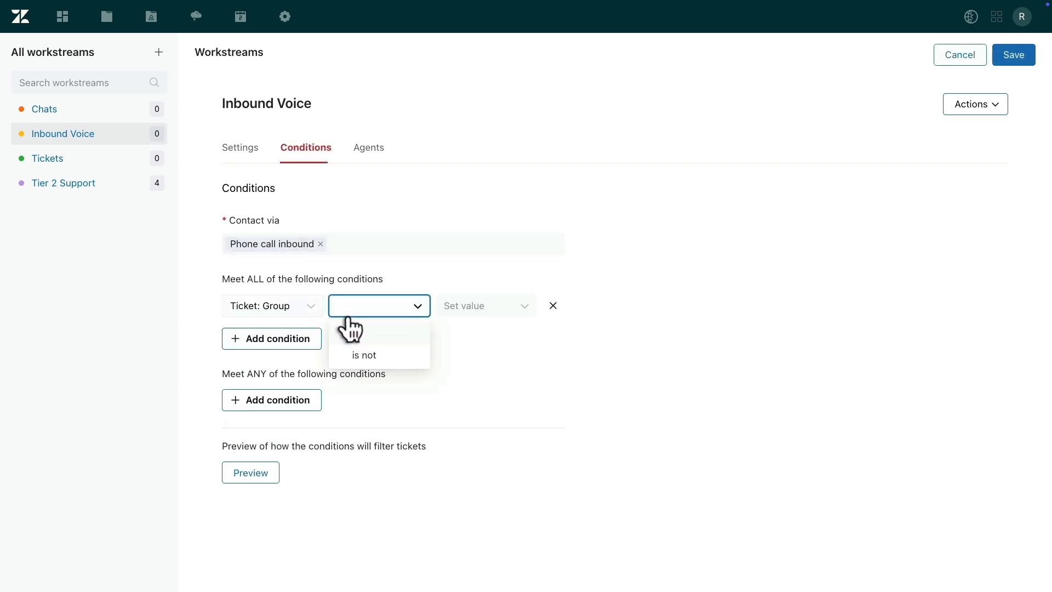
pyautogui.click(357, 355)
pyautogui.click(485, 306)
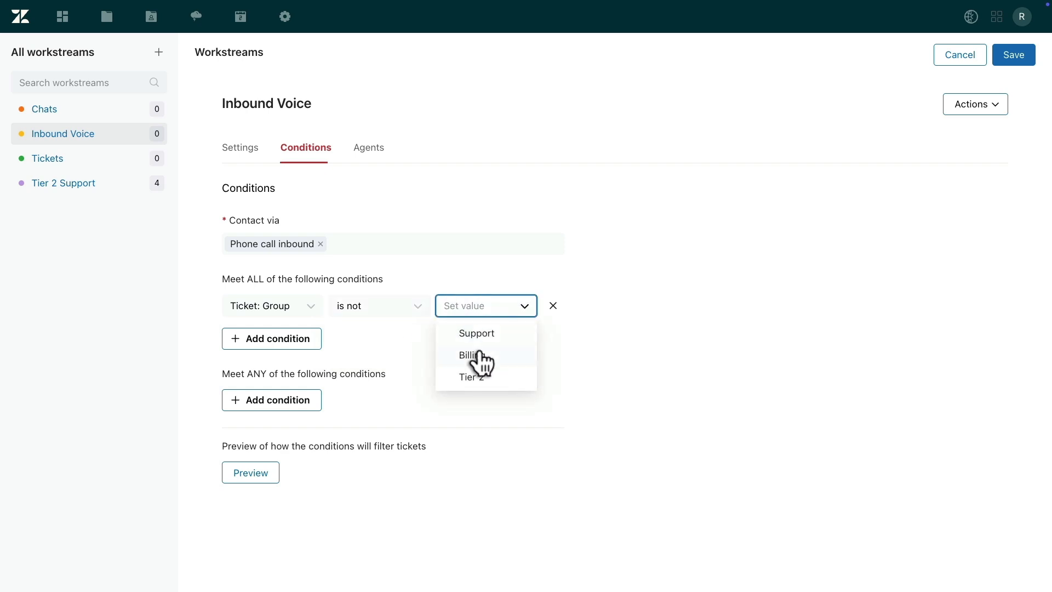
pyautogui.click(516, 376)
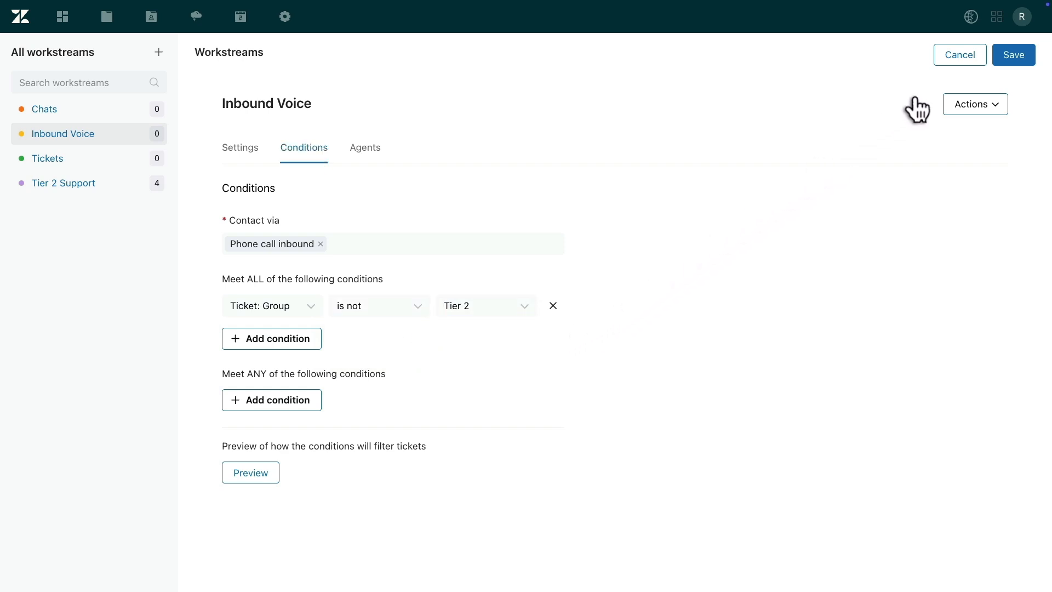
pyautogui.click(1007, 55)
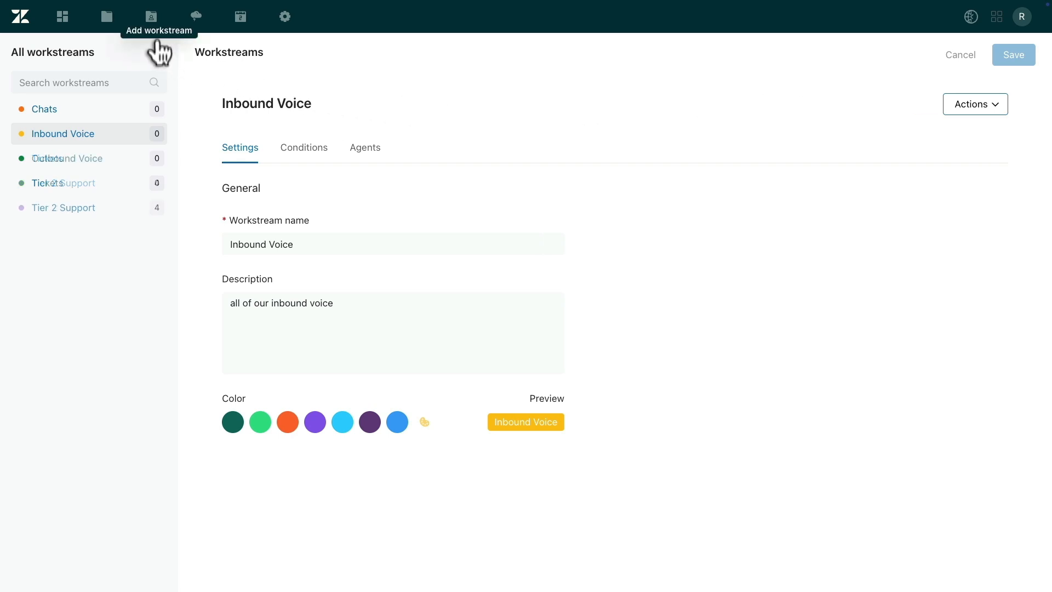
# Open the Outbound Voice workstream and review its contact channel and filter conditions.
pyautogui.click(120, 158)
pyautogui.click(293, 148)
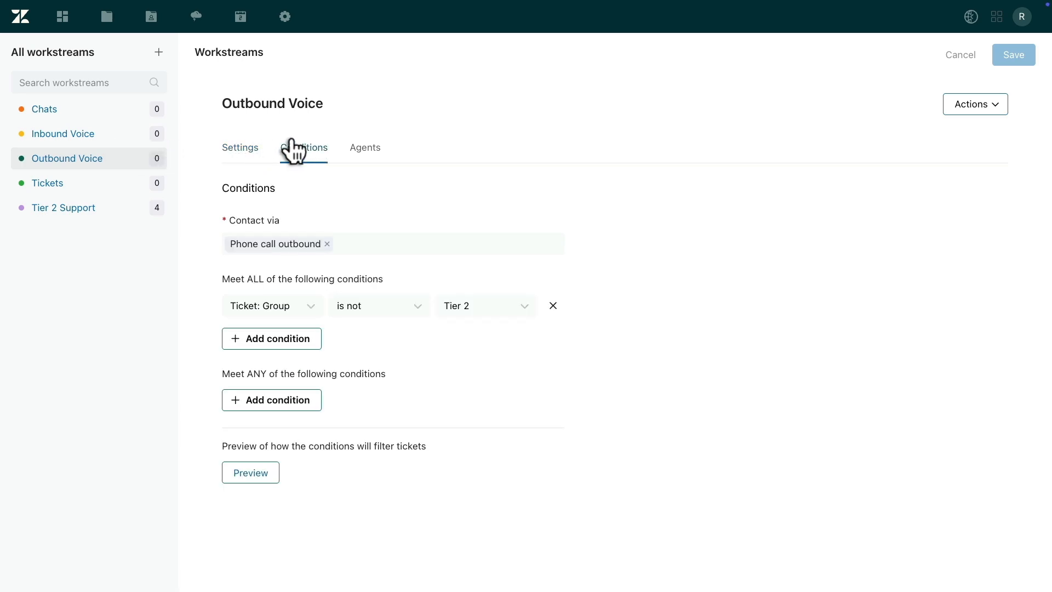